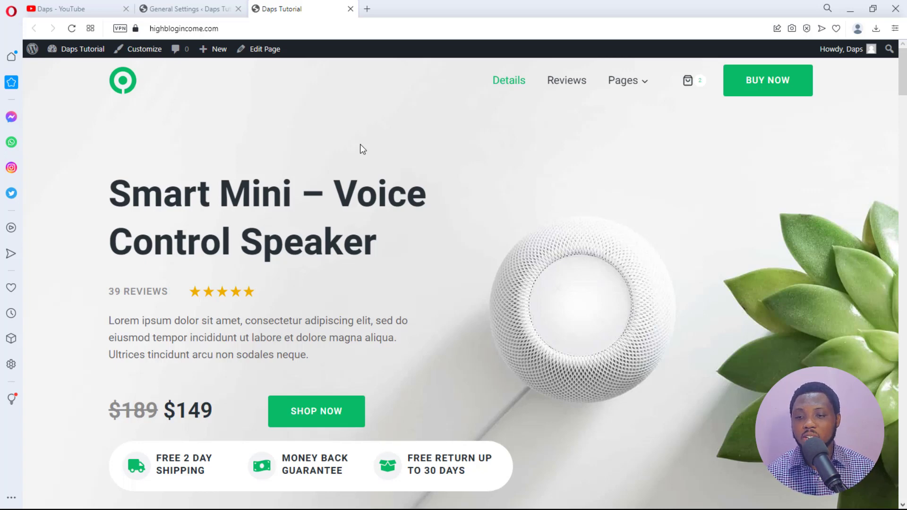
Scroll the homepage down to the accessories cards: Universal Charger, Smart Speaker, Remote Control, USB-C Cable
scroll(581, 196, "down", 8)
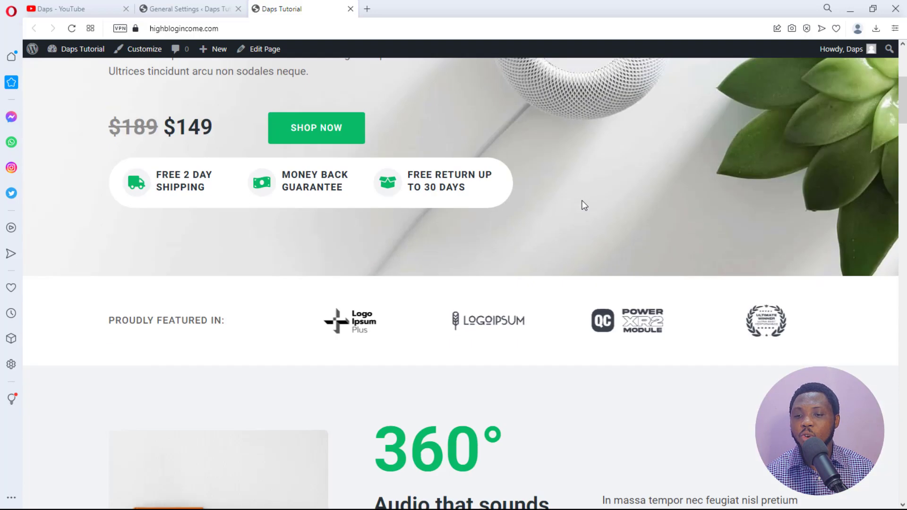
scroll(584, 204, "down", 8)
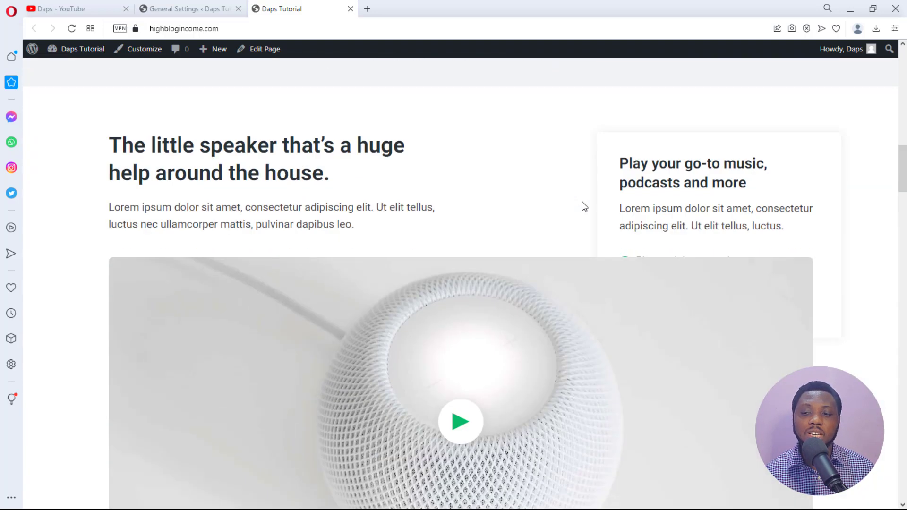
scroll(585, 207, "down", 5)
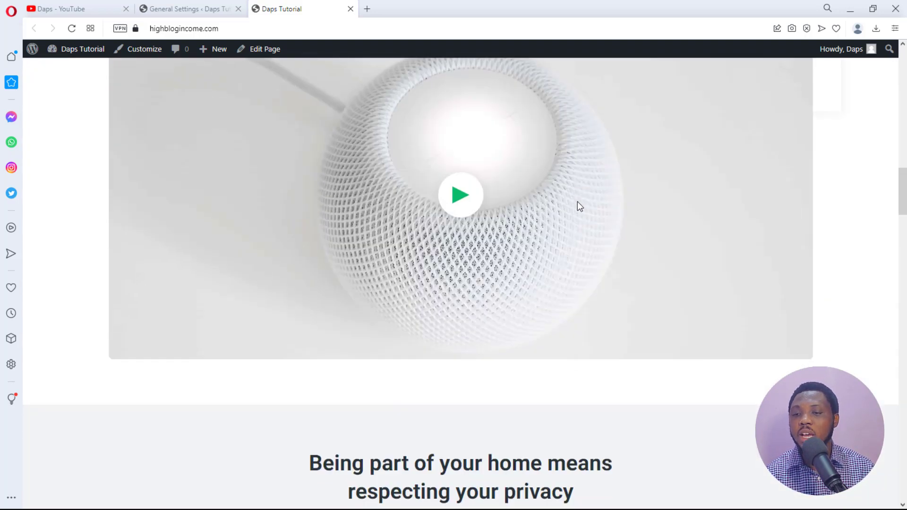
scroll(579, 205, "down", 20)
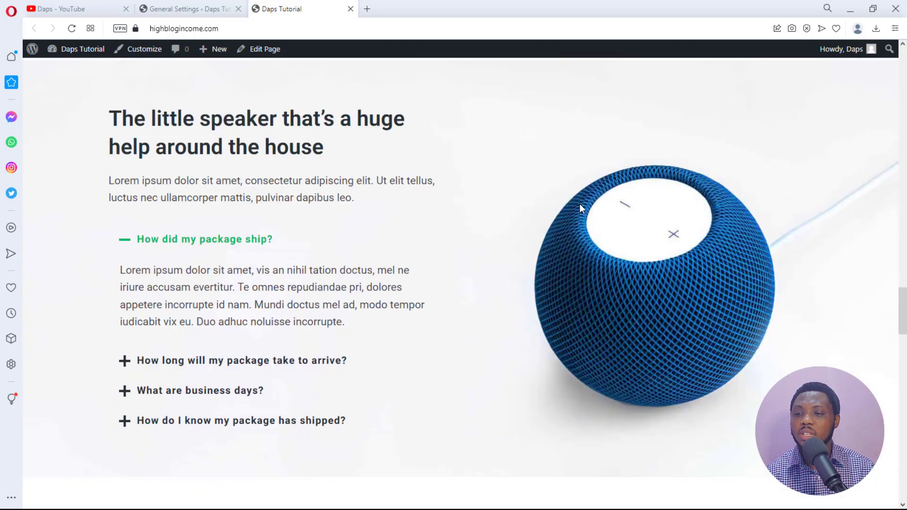
scroll(580, 205, "down", 5)
scroll(580, 205, "down", 5)
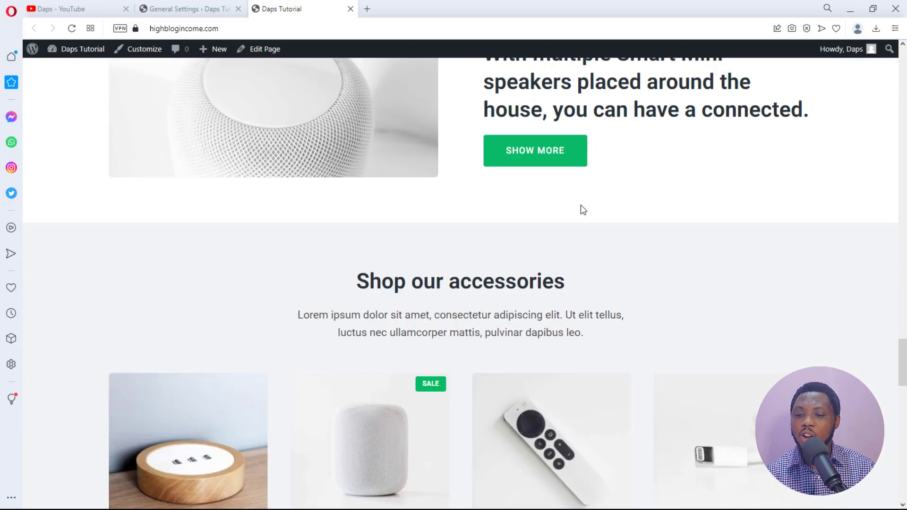
scroll(580, 205, "down", 5)
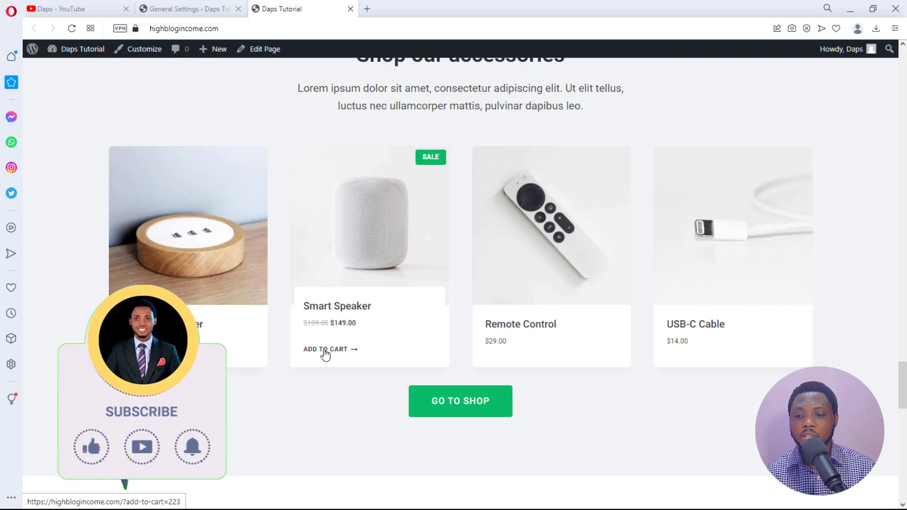
Add the Smart Speaker to the cart, view the cart, then return to the admin Dashboard tab
left_click(323, 352)
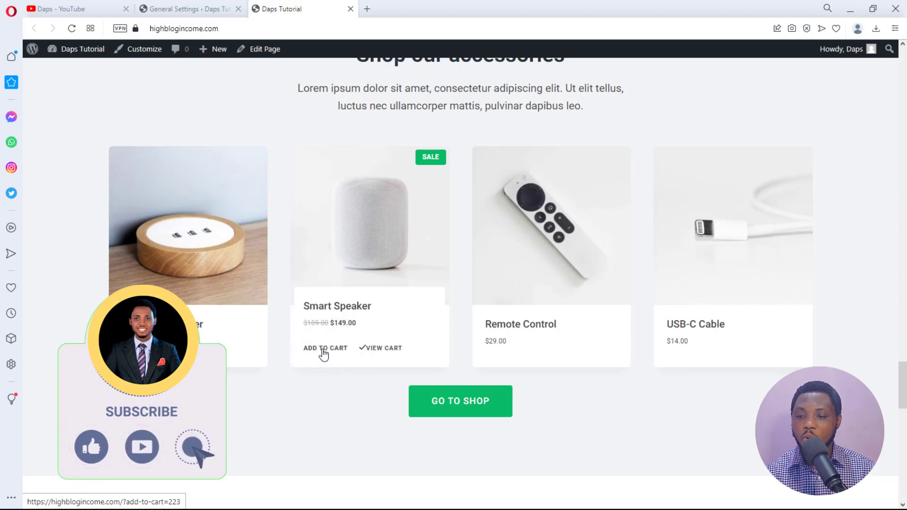
left_click(390, 351)
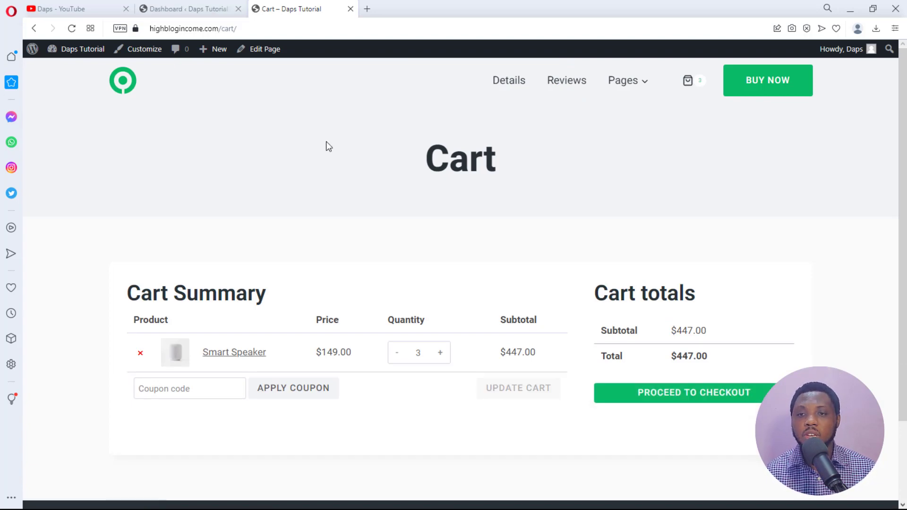
left_click(202, 9)
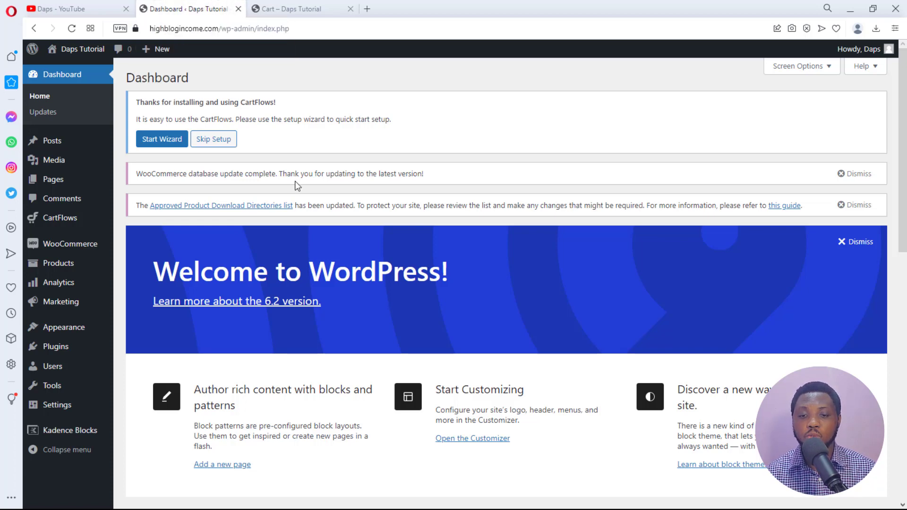
Go to Plugins > Add New to look for Direct Checkout for WooCommerce
mouse_move(56, 346)
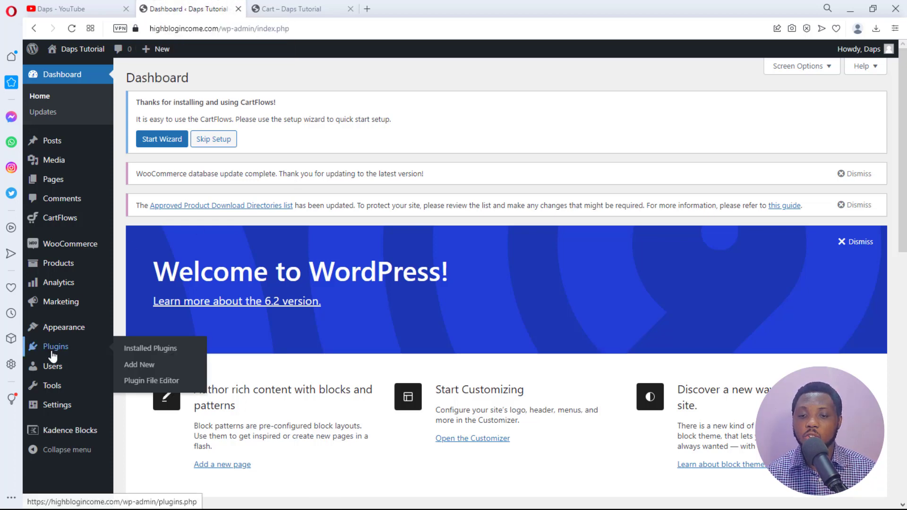
left_click(134, 366)
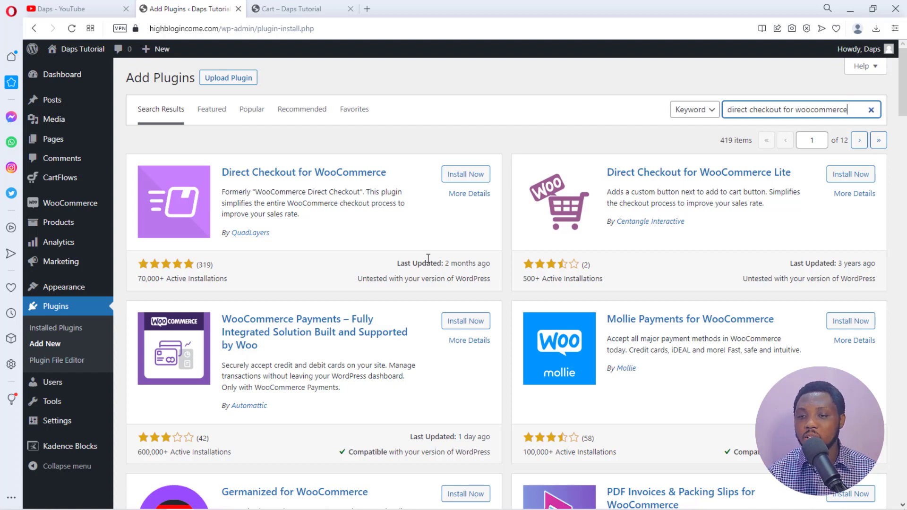
Install Direct Checkout for WooCommerce and open its WooCommerce > Direct Checkout settings
left_click(469, 175)
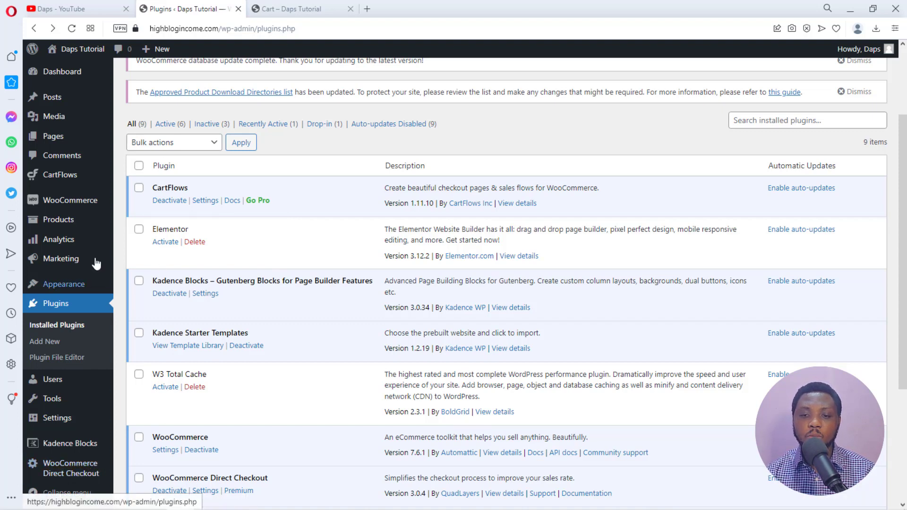
mouse_move(67, 200)
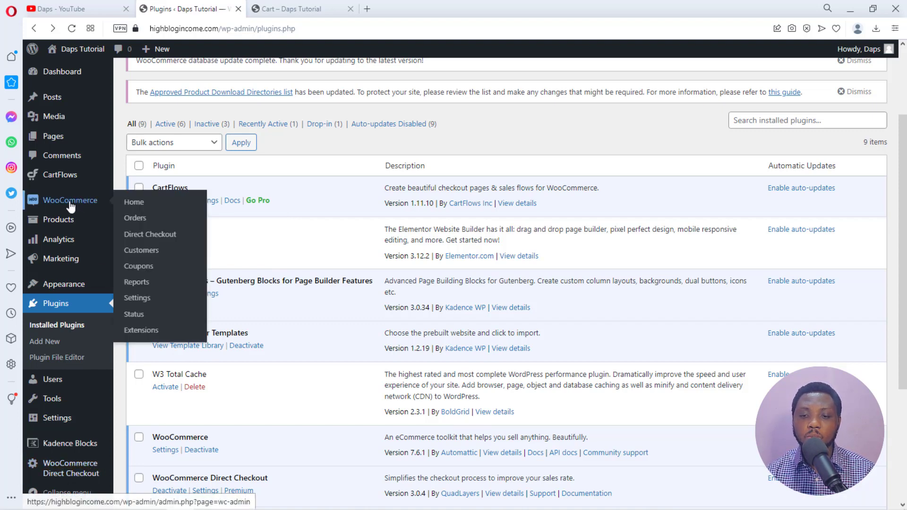
left_click(143, 236)
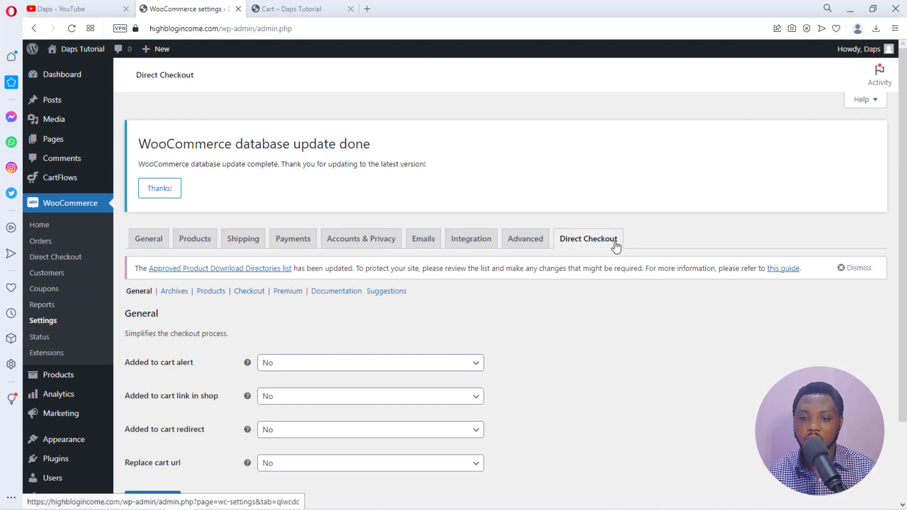
Set both 'Added to cart alert' and 'Added to cart link in shop' to Yes
scroll(635, 245, "down", 2)
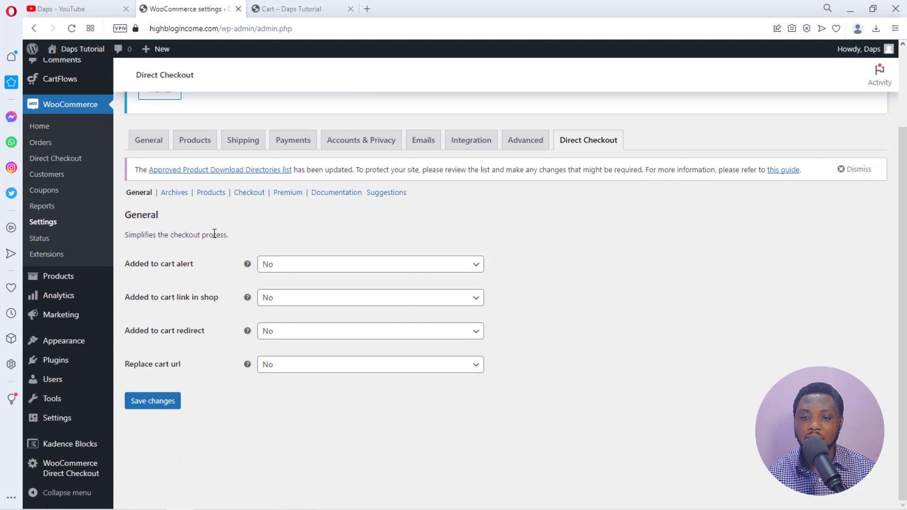
mouse_move(247, 264)
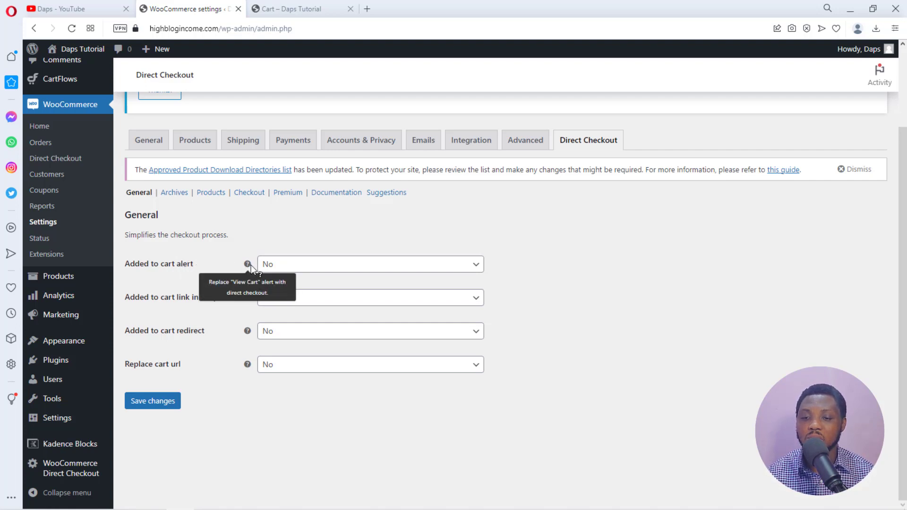
left_click(267, 264)
left_click(273, 281)
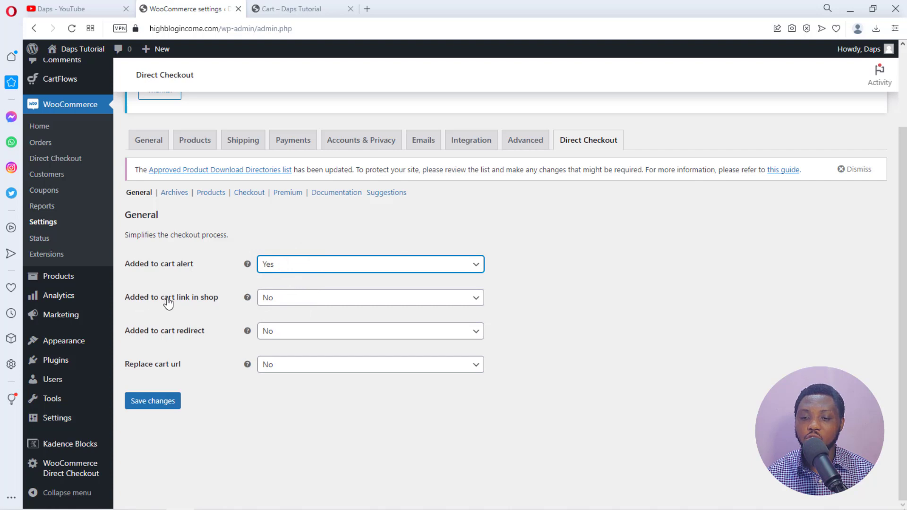
mouse_move(248, 297)
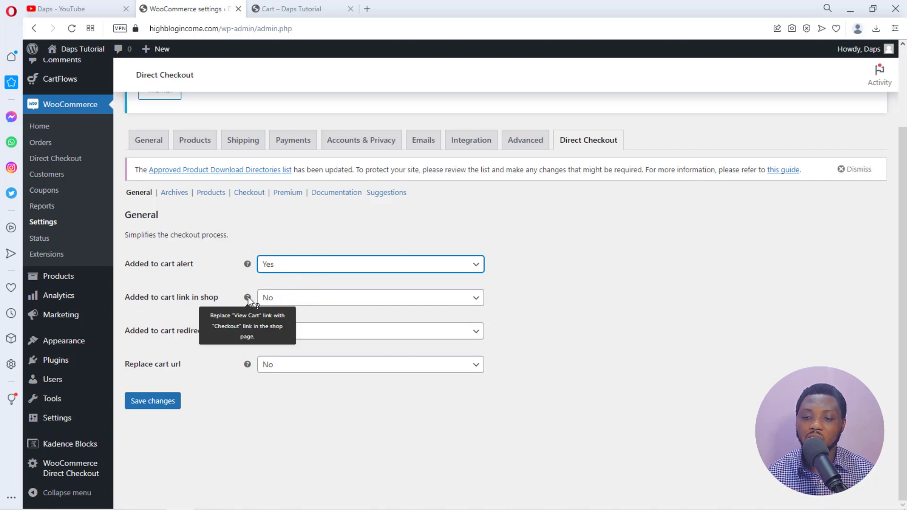
left_click(279, 298)
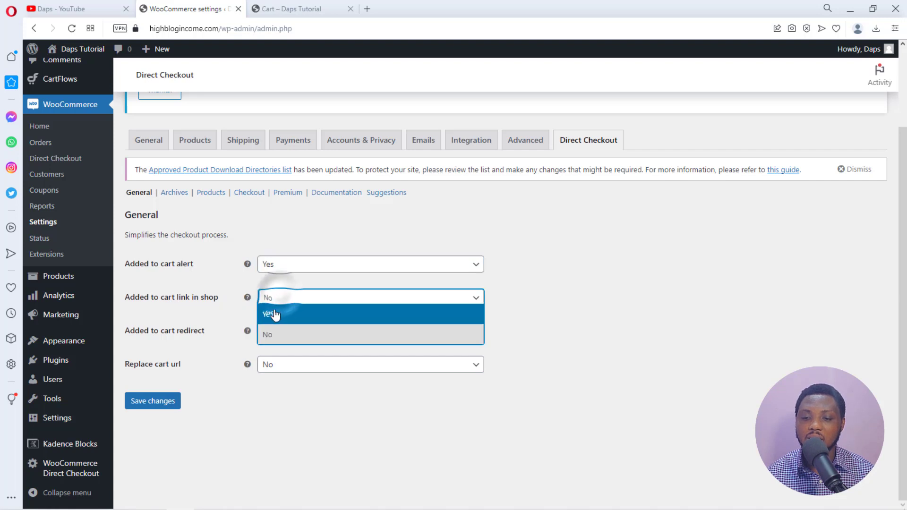
left_click(274, 313)
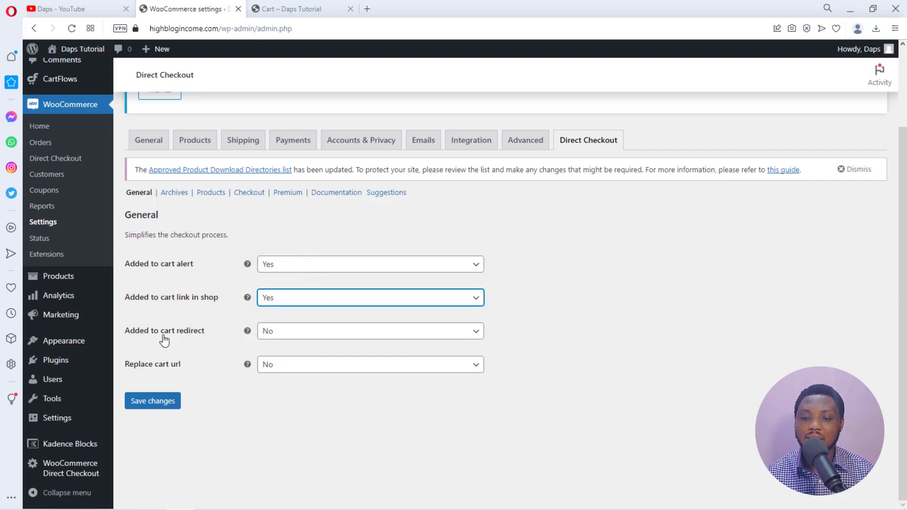
mouse_move(248, 332)
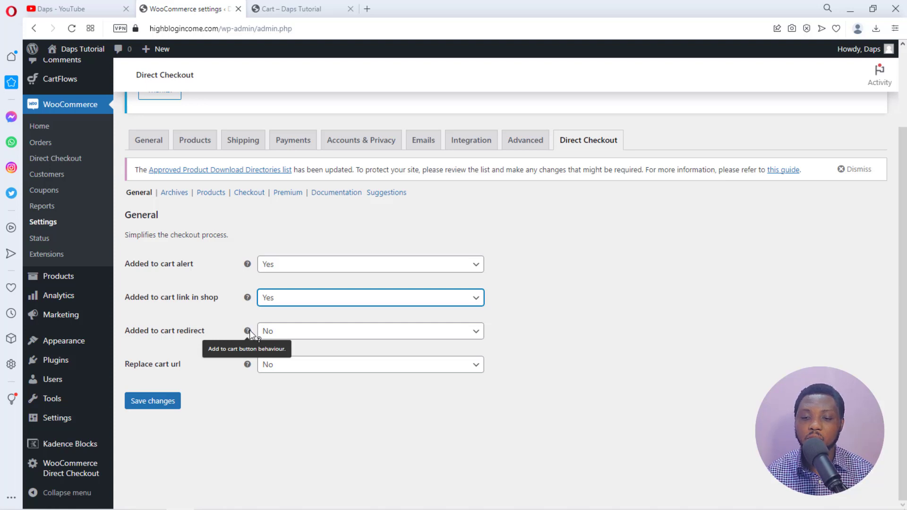
Set 'Added to cart redirect' to Yes with target Checkout, and save the general settings
left_click(274, 331)
left_click(272, 367)
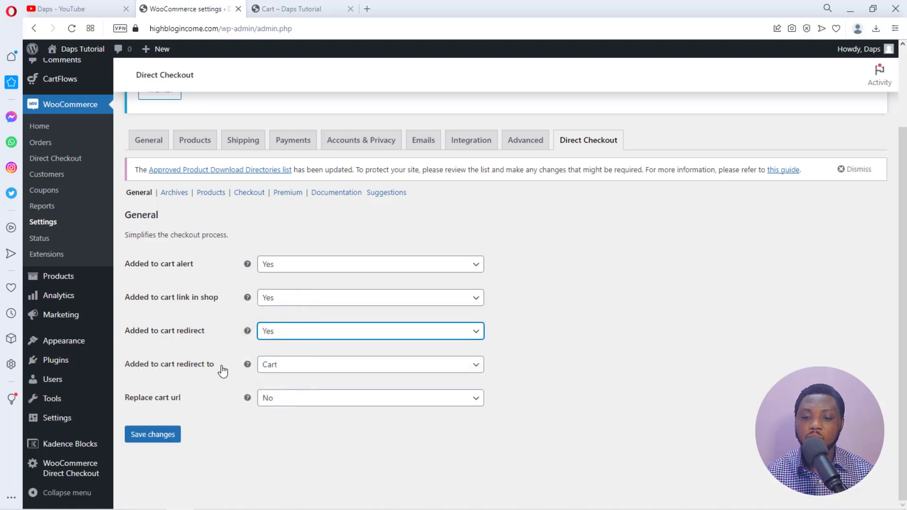
mouse_move(250, 361)
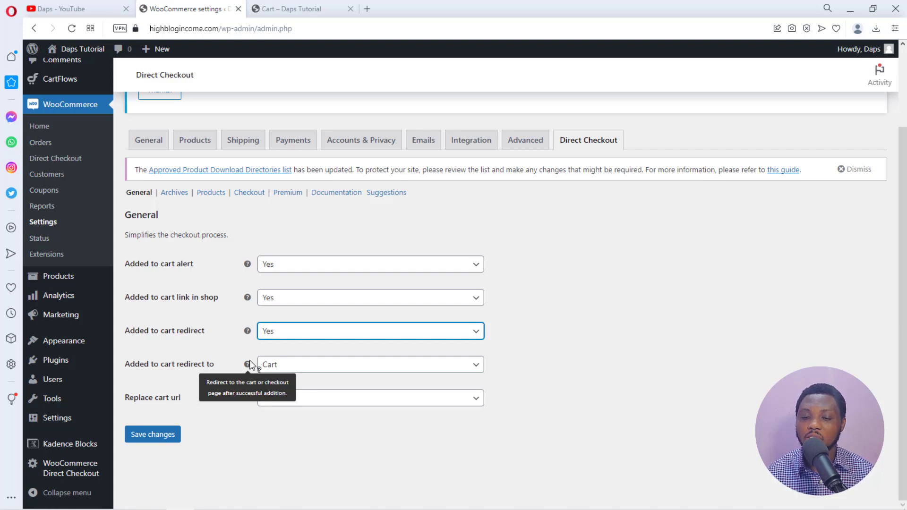
left_click(293, 364)
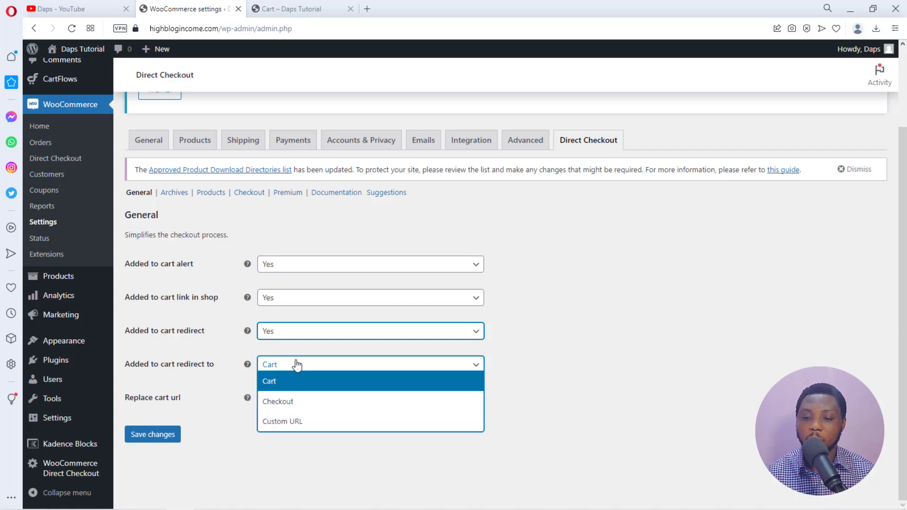
left_click(296, 403)
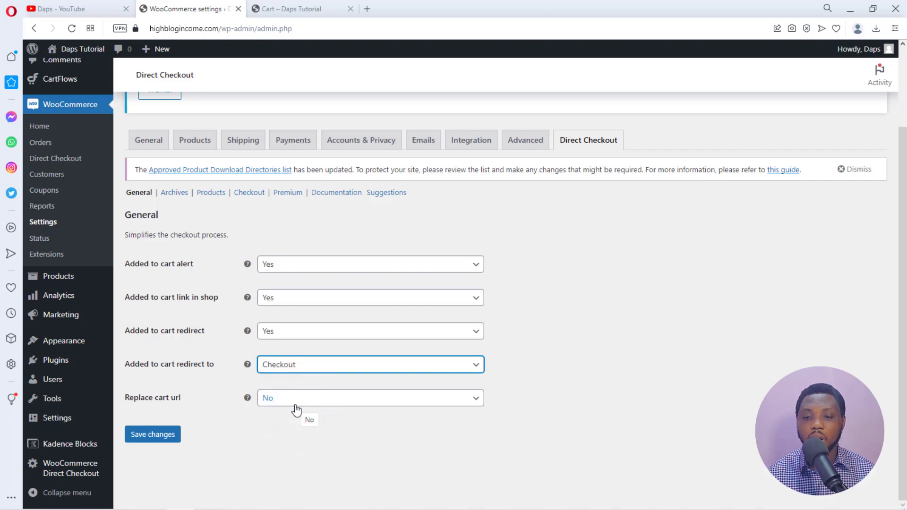
left_click(152, 435)
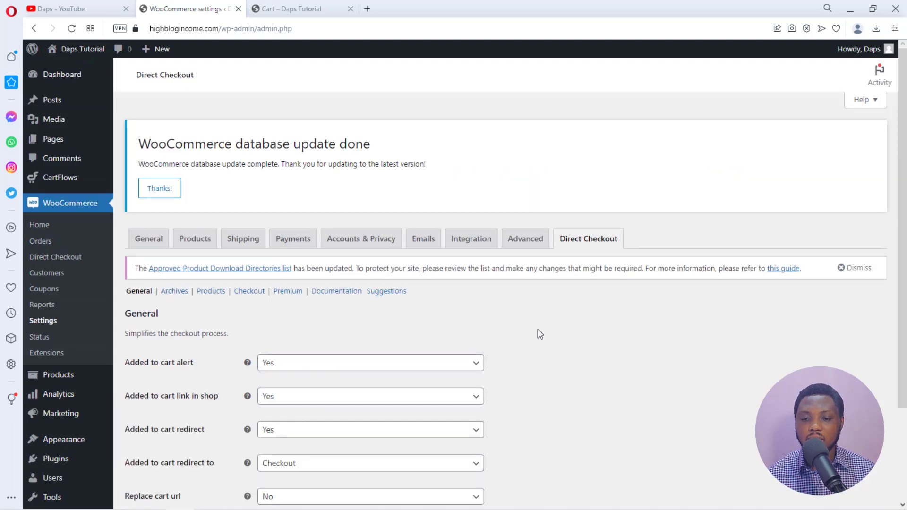
scroll(538, 328, "down", 1)
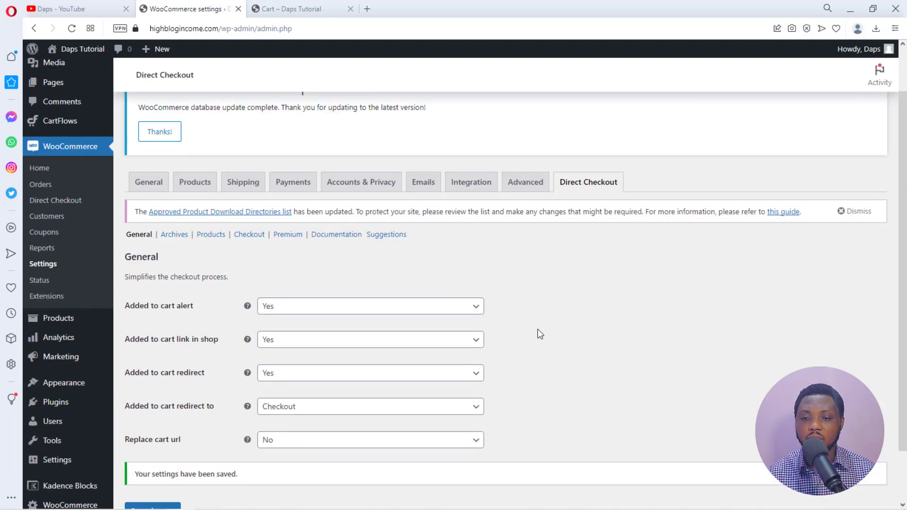
In Archives, add Grouped, Virtual, Variable and Downloadable Products to 'Replace Add to cart text in'
left_click(176, 237)
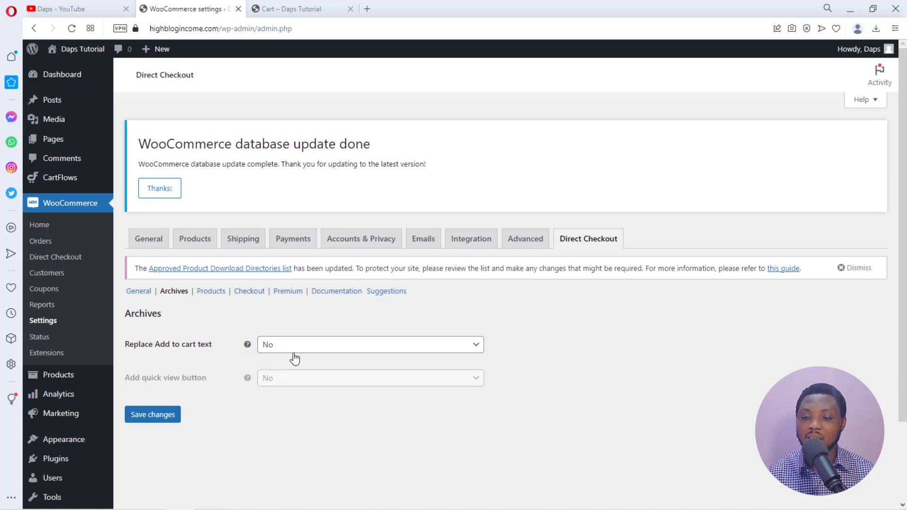
left_click(347, 349)
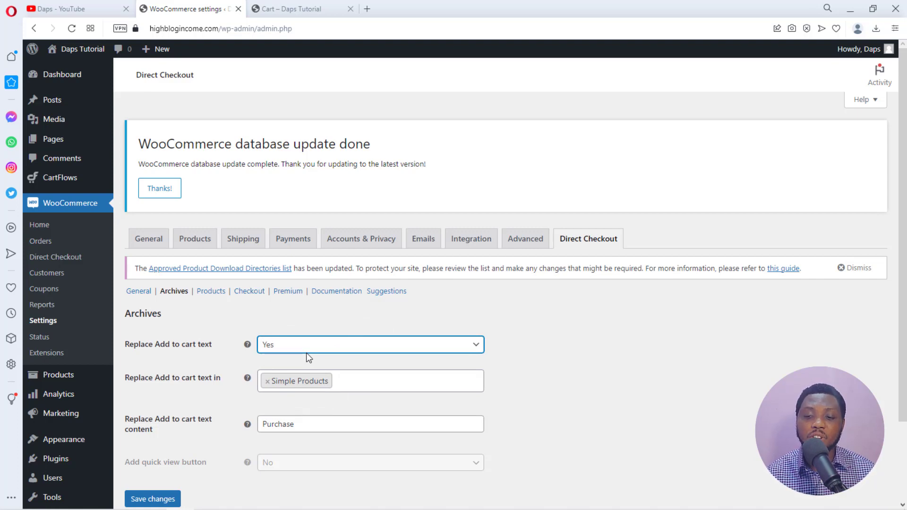
left_click(341, 380)
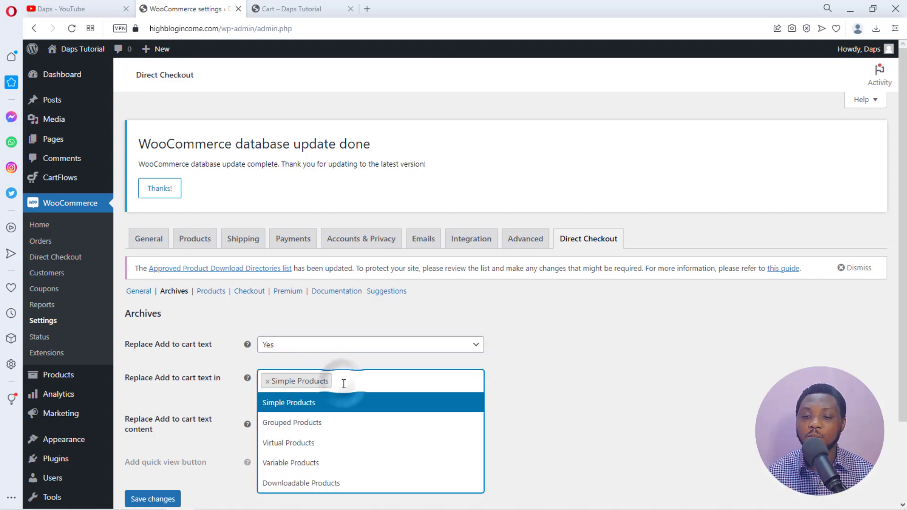
left_click(324, 423)
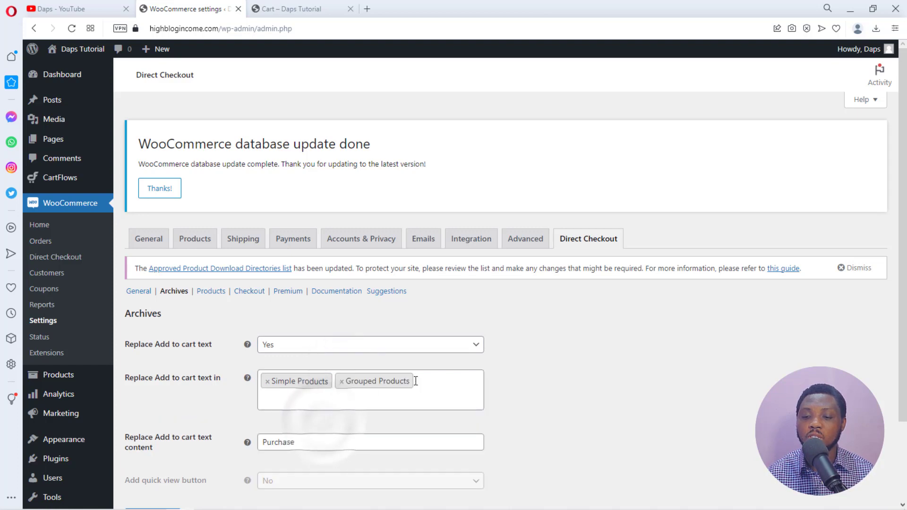
left_click(275, 401)
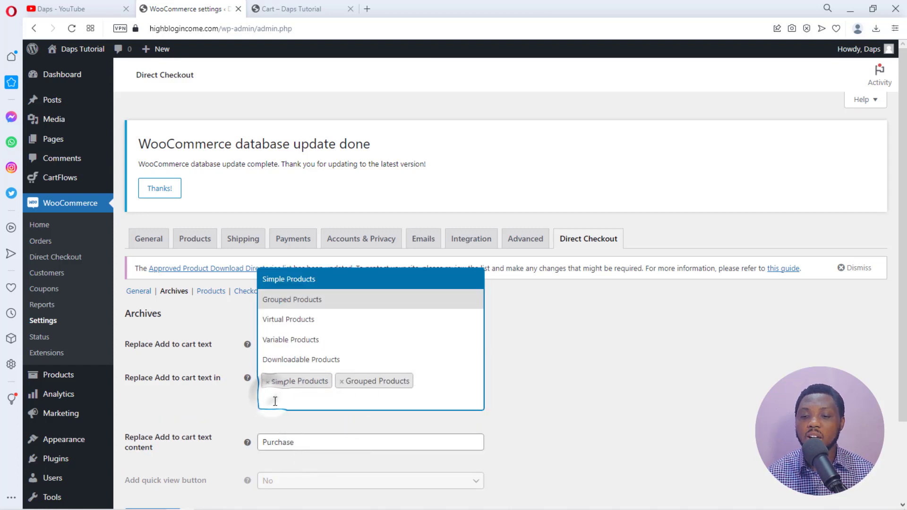
left_click(295, 319)
left_click(343, 395)
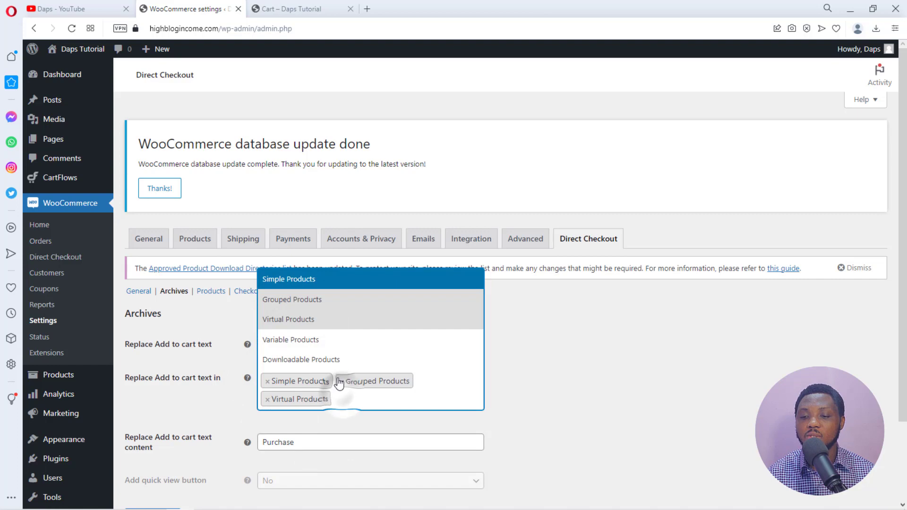
left_click(318, 342)
left_click(308, 414)
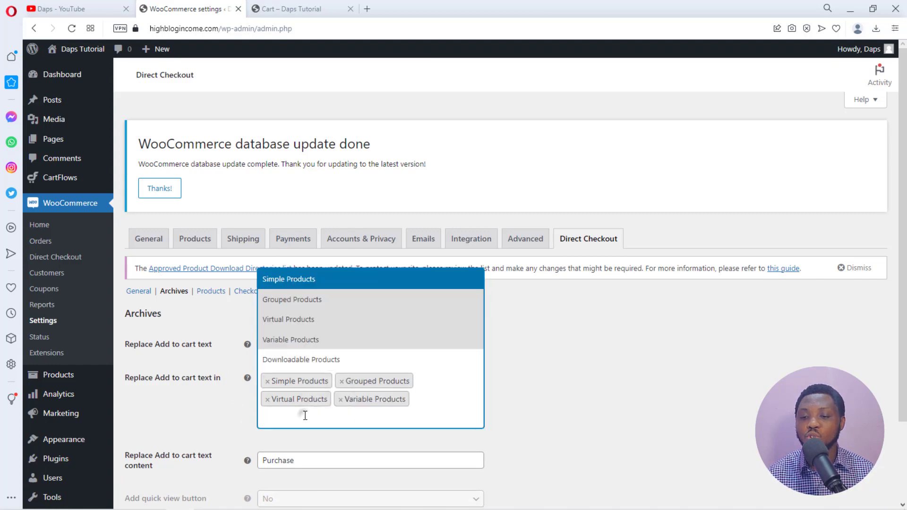
left_click(298, 362)
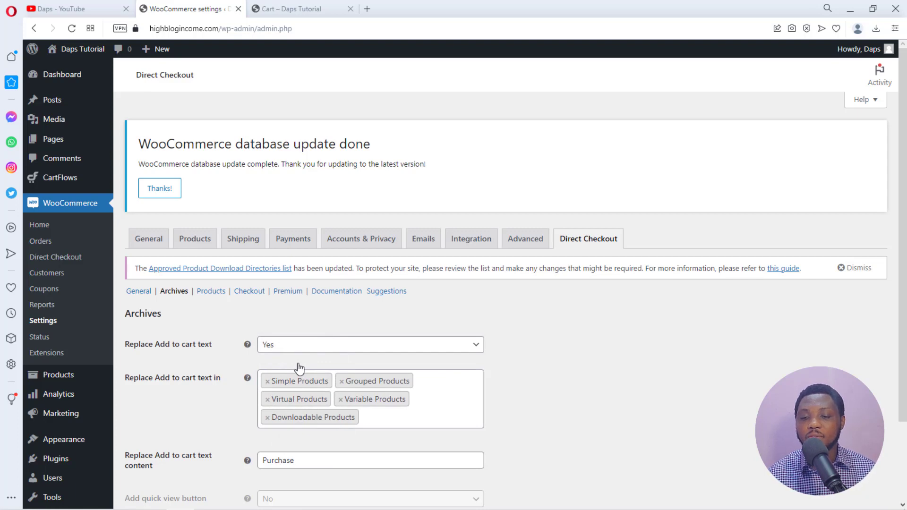
Change the archive button text from Purchase to 'Buy Now' and save the settings
scroll(299, 367, "down", 1)
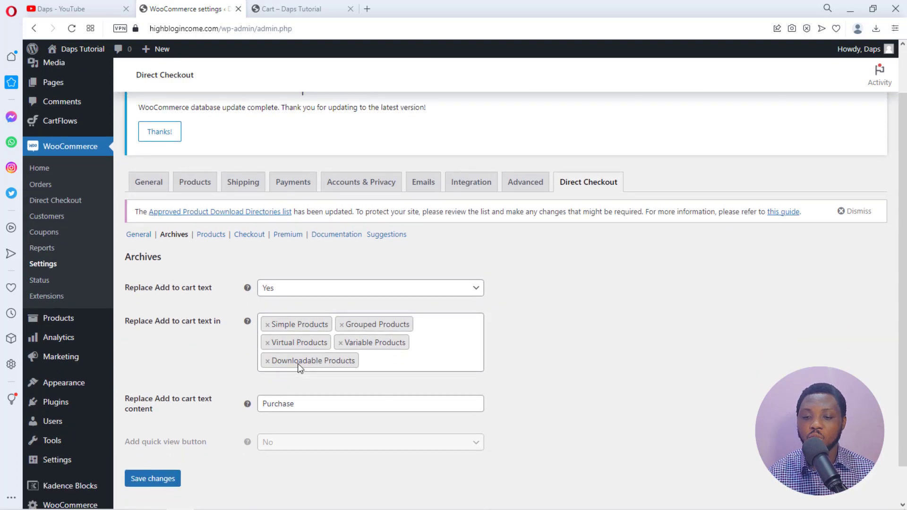
left_click(301, 405)
double_click(294, 405)
type("Buy Now")
scroll(309, 424, "down", 1)
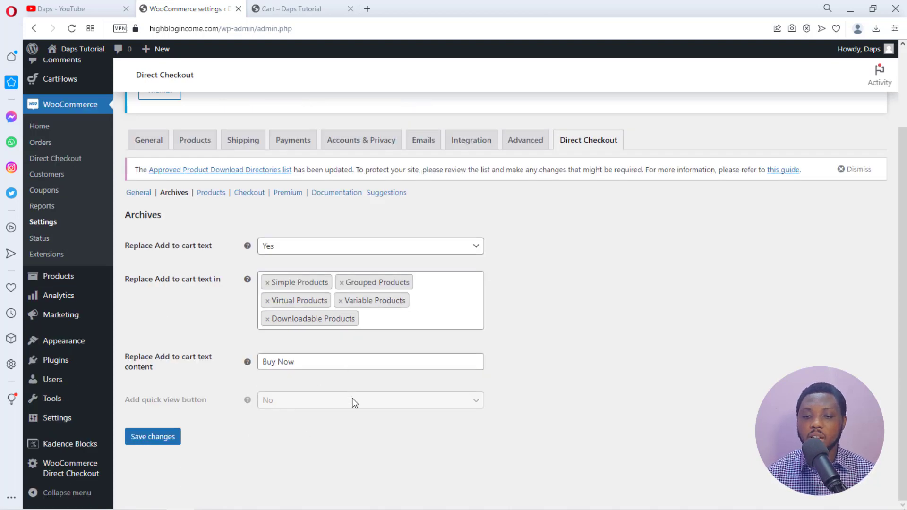
left_click(159, 439)
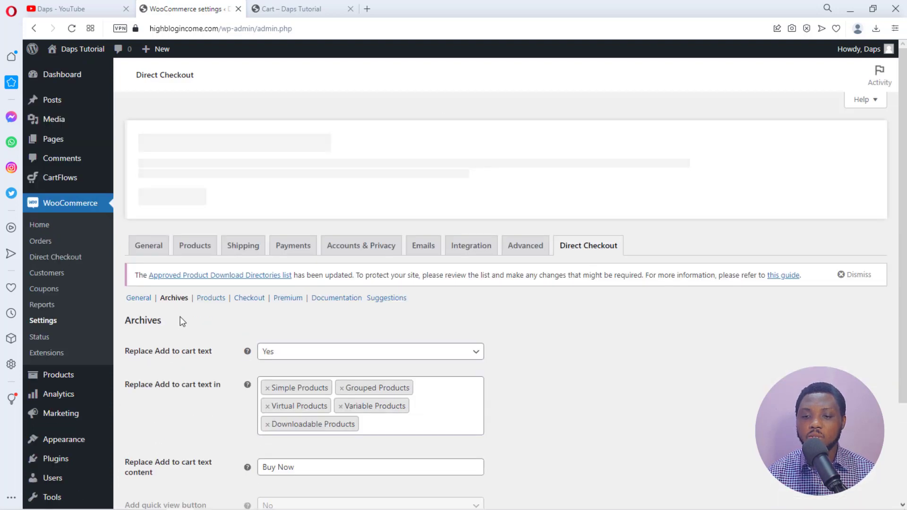
In Products, set 'Replace Add to cart text' to Yes with content 'Buy Now', and save
left_click(210, 292)
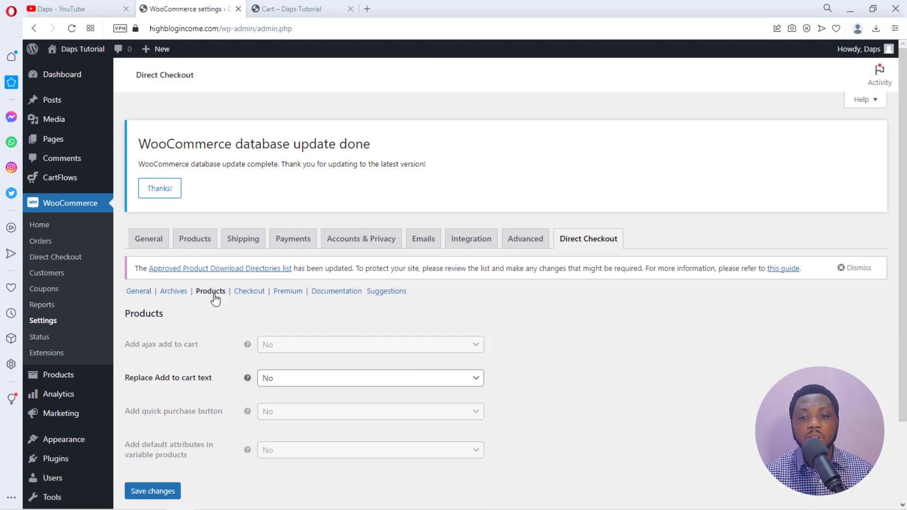
left_click(320, 380)
left_click(309, 396)
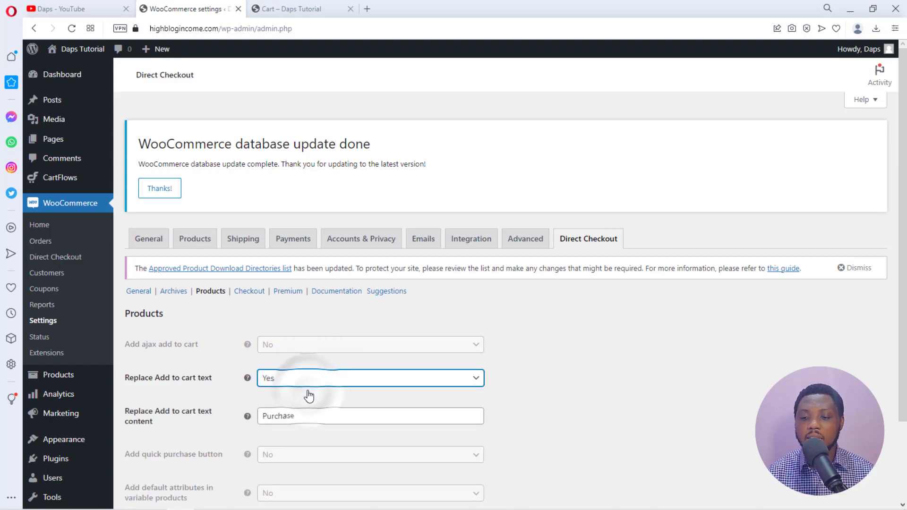
left_click_drag(314, 415, 244, 422)
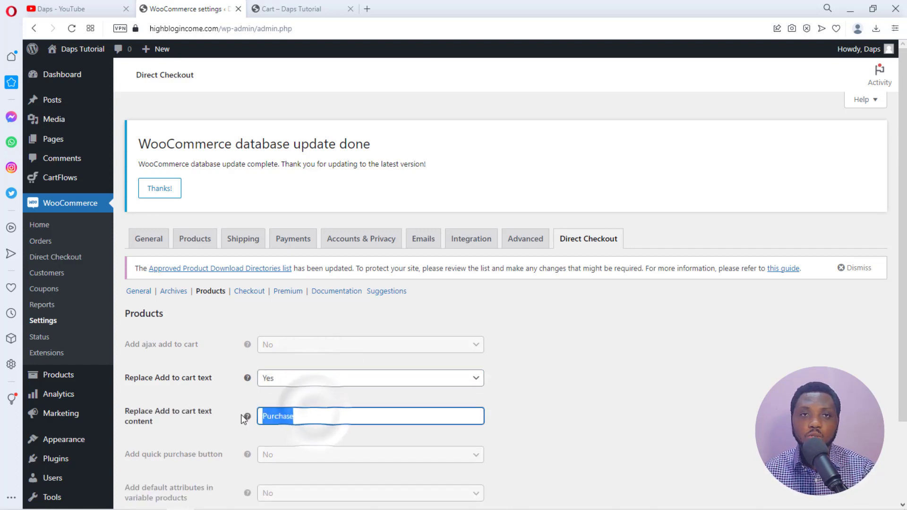
type("Buy Now")
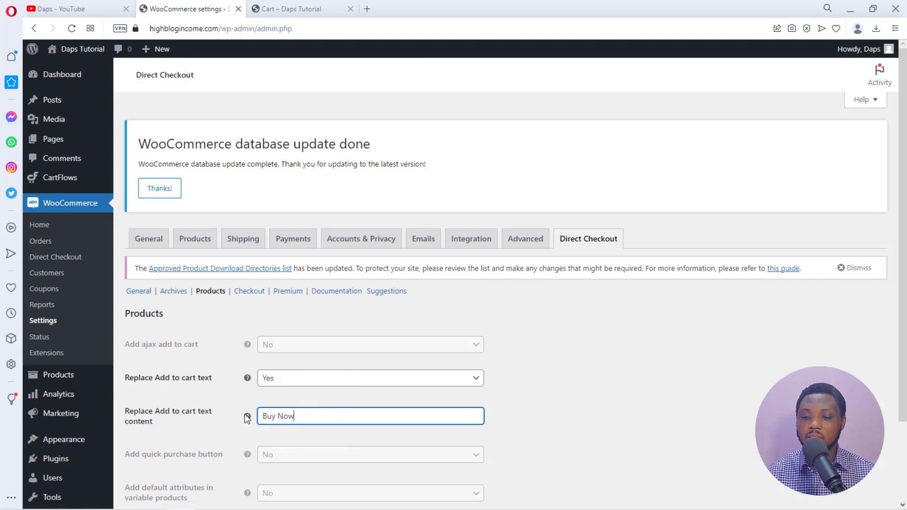
scroll(498, 422, "down", 3)
left_click(171, 451)
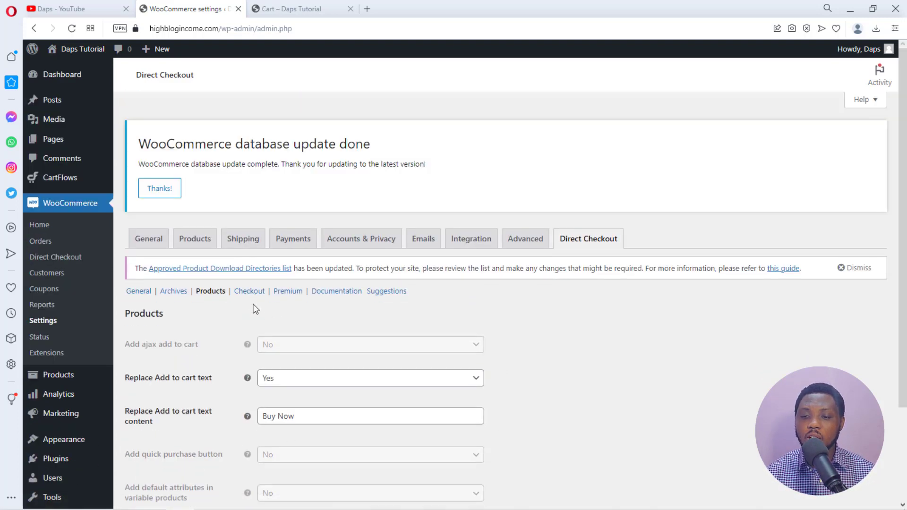
Open the Checkout settings and check Remove checkout fields, leaving Address 2, Company and Phone unchanged
left_click(255, 292)
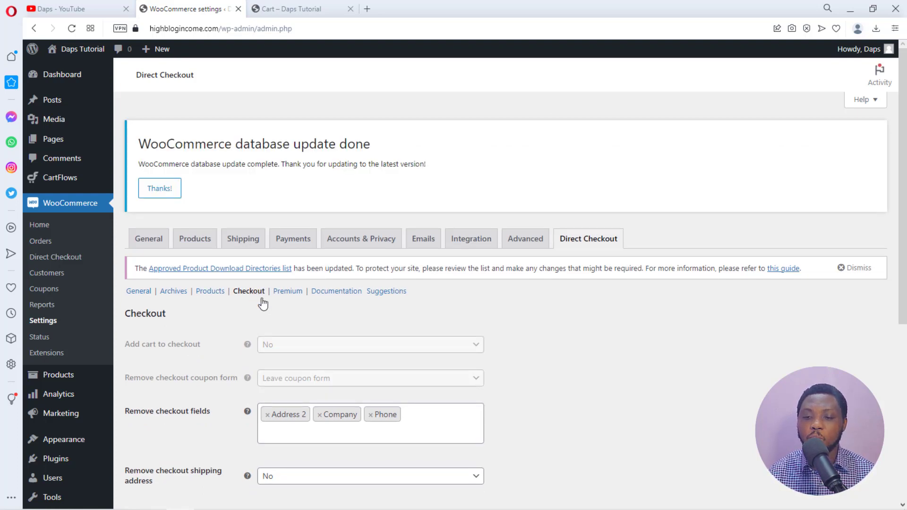
scroll(470, 324, "down", 3)
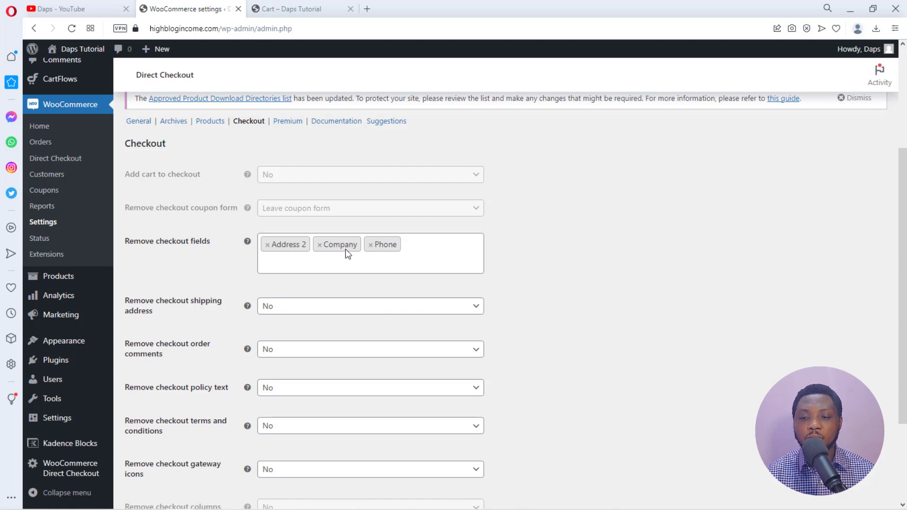
left_click(425, 244)
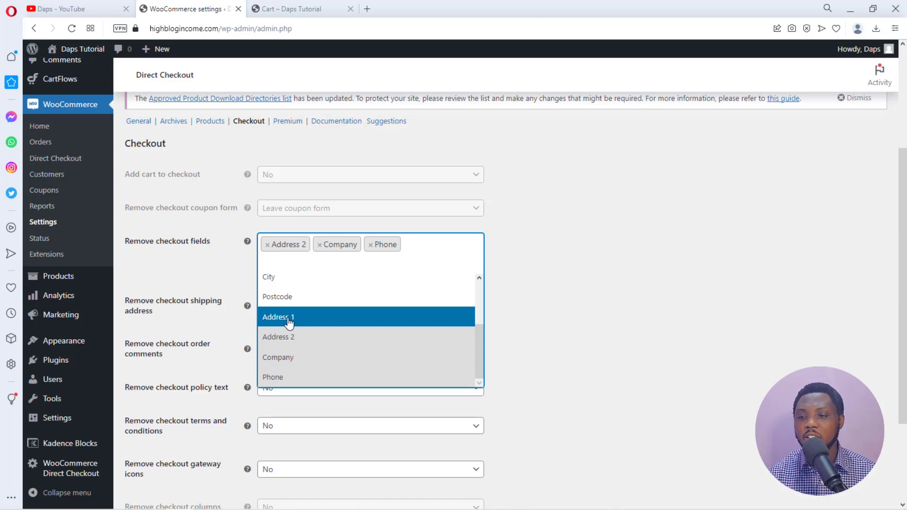
left_click(510, 290)
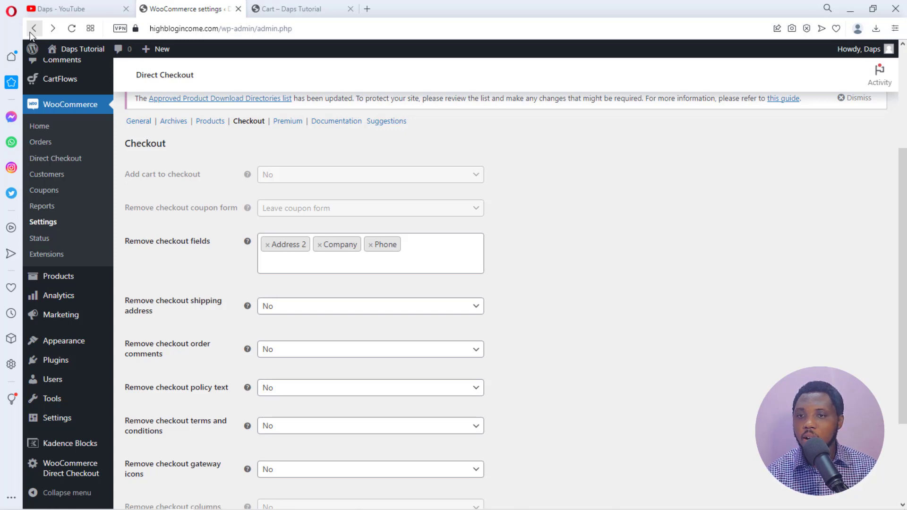
Go from the Cart tab back to the homepage and reload it, showing Buy Now on Smart Speaker
left_click(279, 10)
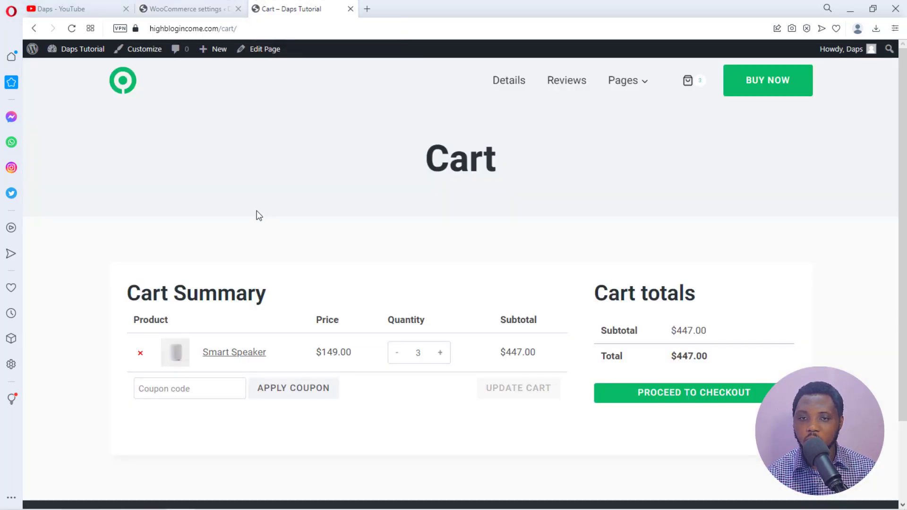
left_click(35, 29)
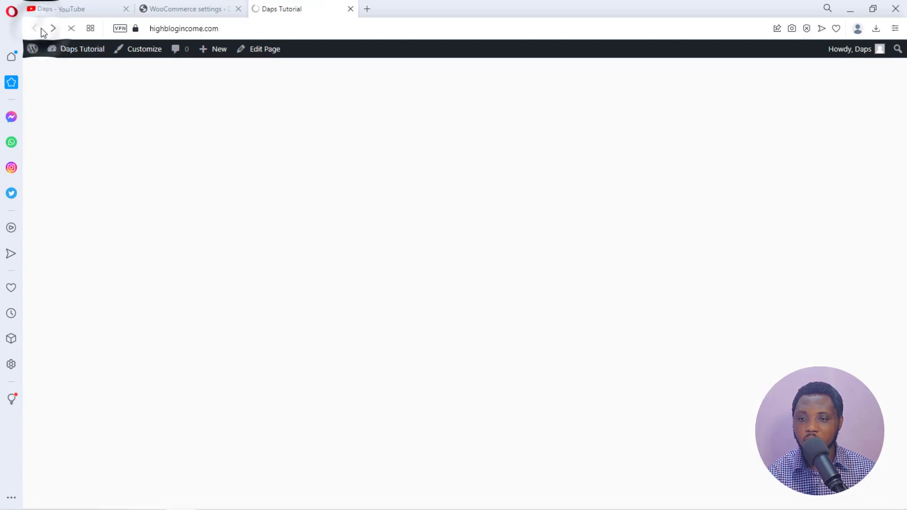
scroll(52, 93, "up", 2)
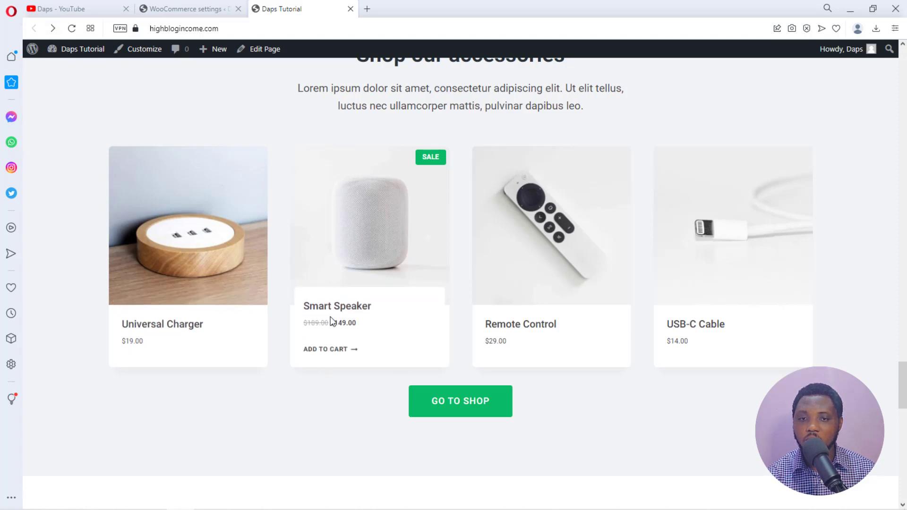
left_click(73, 30)
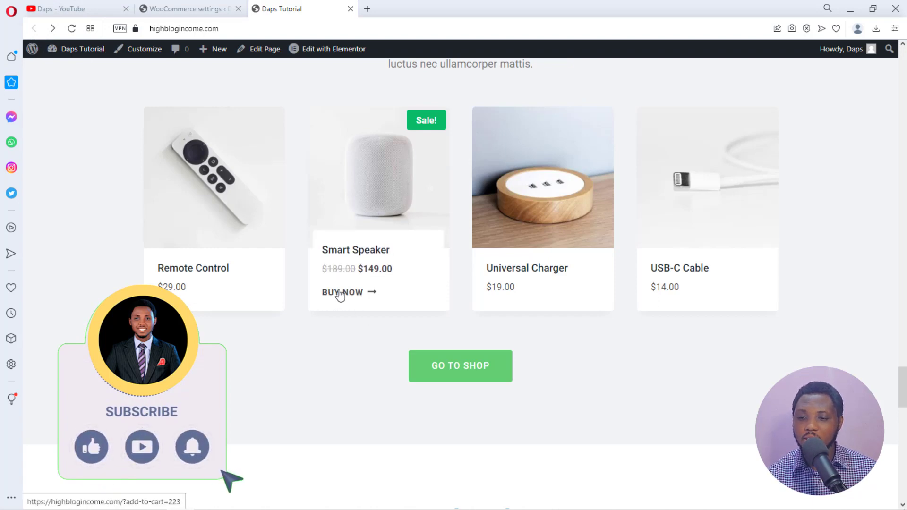
Use Buy Now on the Smart Speaker card and review the checkout showing 4 speakers totaling $596.00
left_click(340, 294)
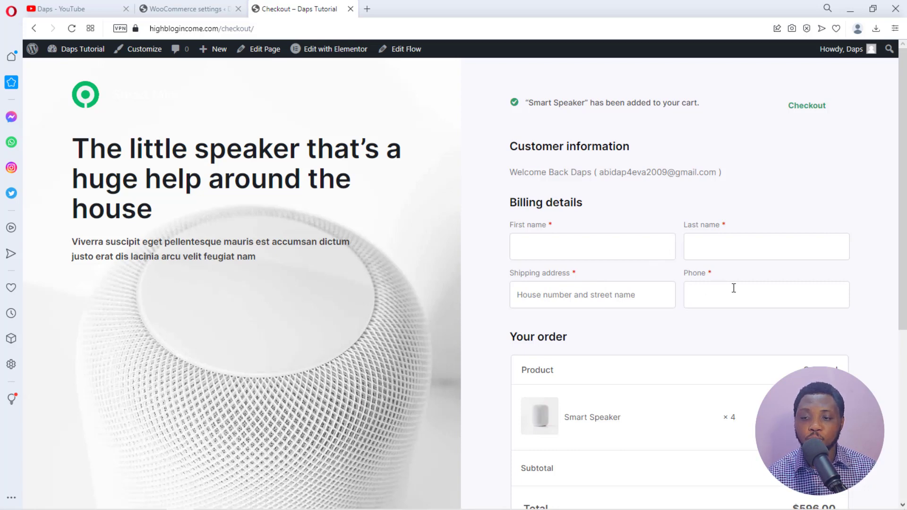
scroll(734, 289, "down", 6)
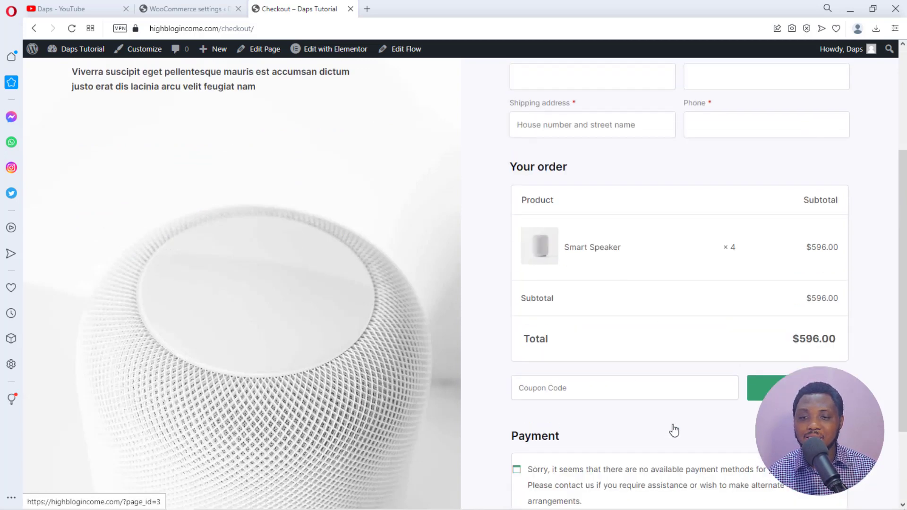
scroll(674, 430, "up", 3)
scroll(675, 428, "down", 1)
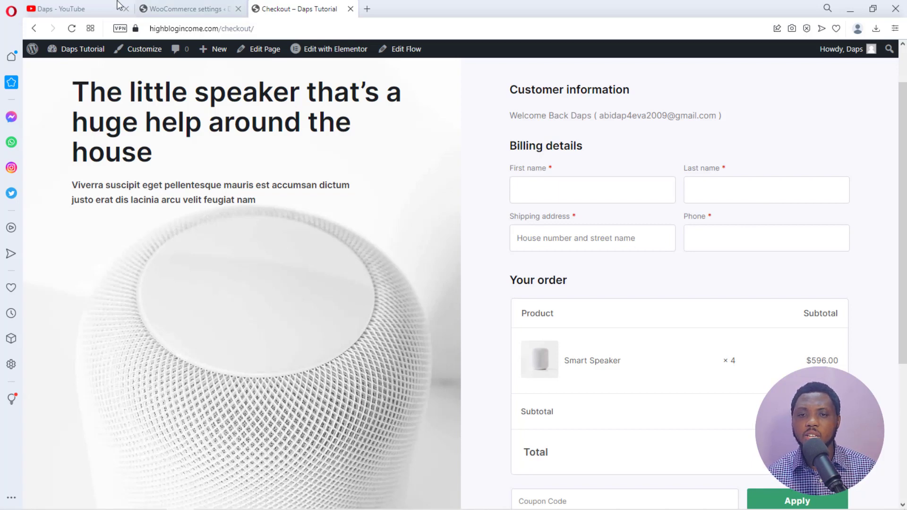
Switch to the YouTube tab and browse the channel's latest uploads, including the WooCommerce checkout tutorial
left_click(67, 9)
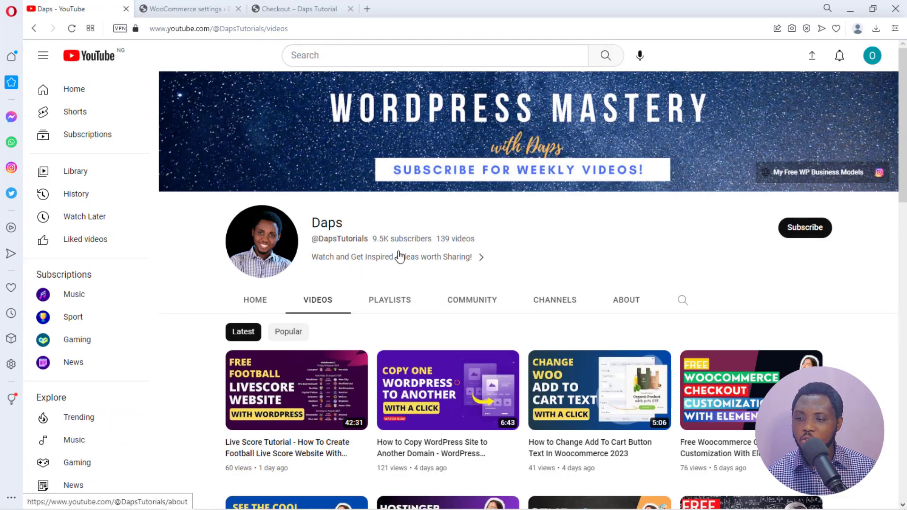
scroll(436, 279, "down", 1)
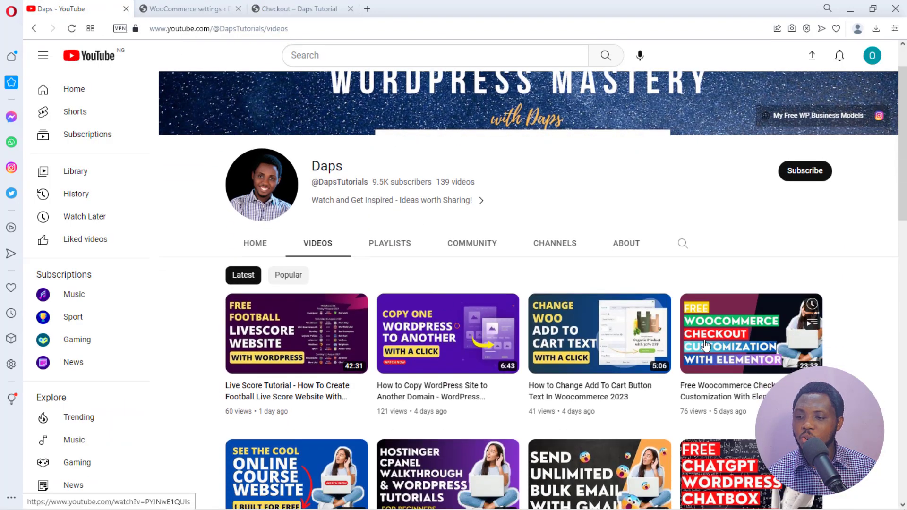
mouse_move(704, 344)
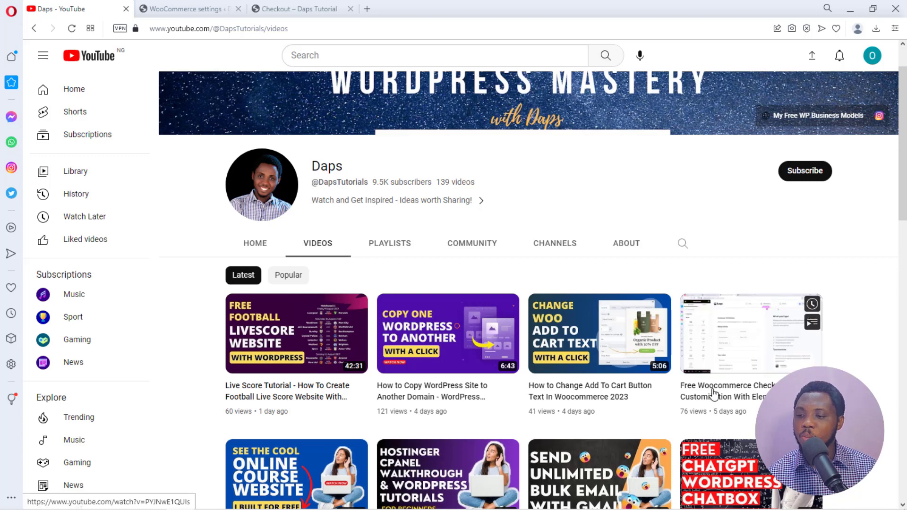